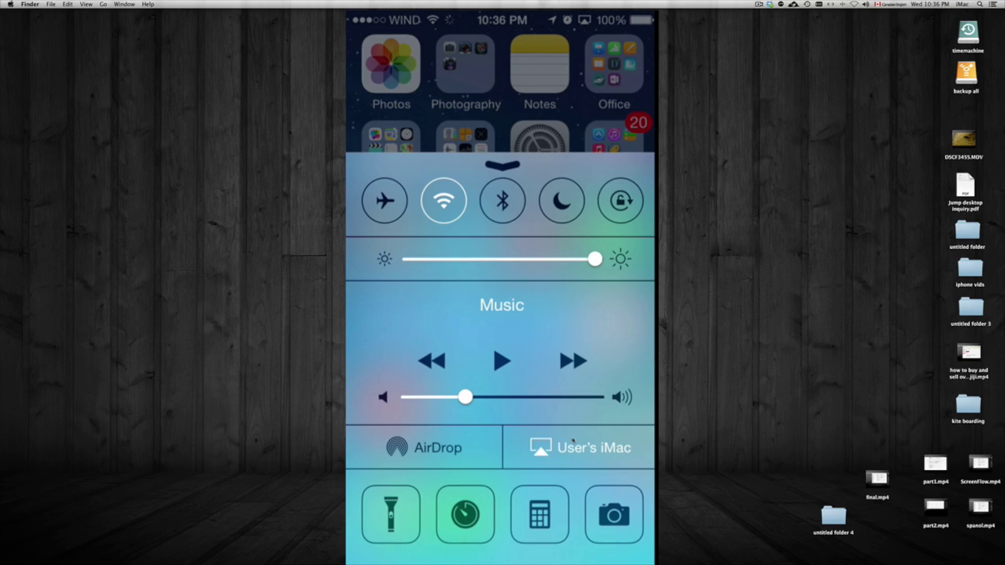
{"action": "left_click", "coordinate": [574, 440]}
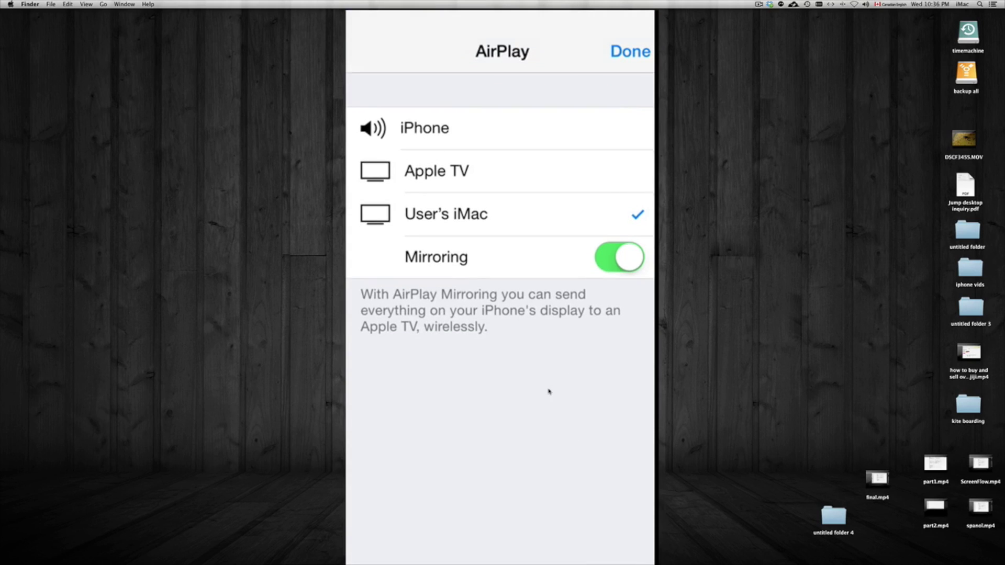